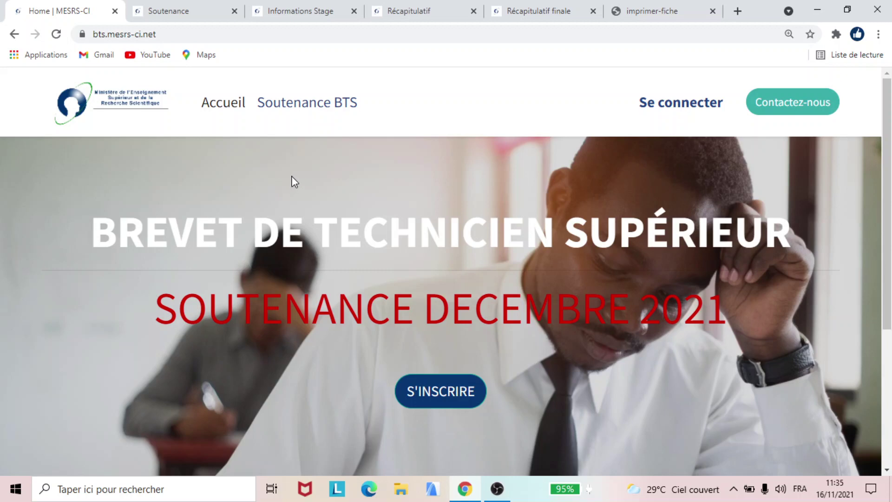
- Examine the BTS registration home page and the Soutenance verification form with its BTS number, payment code and payment phone fields
{"action": "scroll", "coordinate": [290, 172], "scroll_direction": "down", "scroll_amount": 3}
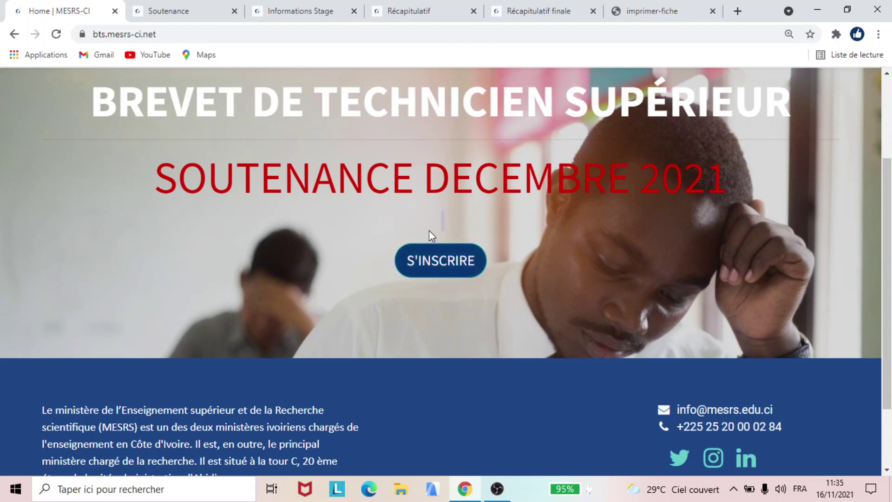
{"action": "left_click", "coordinate": [176, 7]}
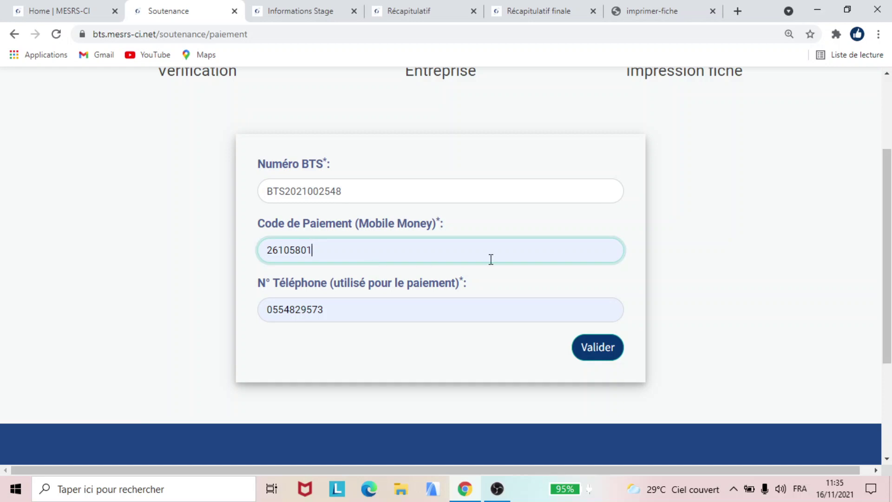
{"action": "scroll", "coordinate": [465, 261], "scroll_direction": "up", "scroll_amount": 3}
{"action": "scroll", "coordinate": [342, 269], "scroll_direction": "down", "scroll_amount": 3}
{"action": "scroll", "coordinate": [478, 260], "scroll_direction": "up", "scroll_amount": 3}
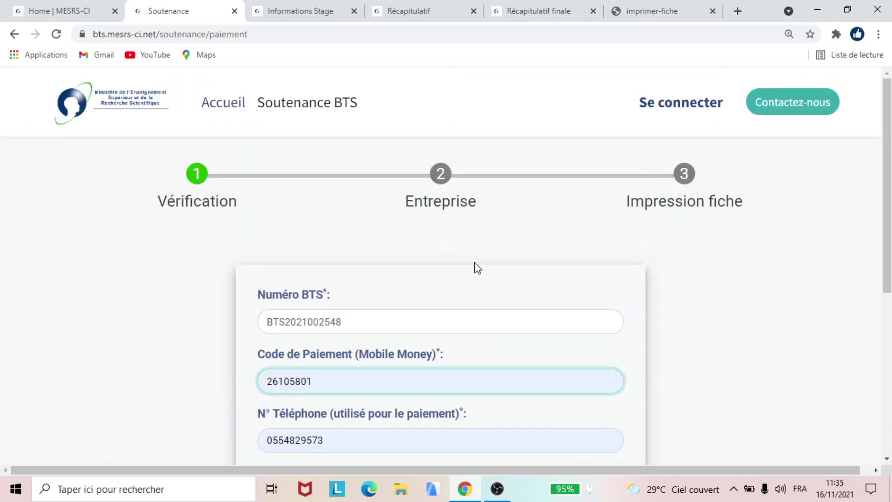
{"action": "scroll", "coordinate": [476, 264], "scroll_direction": "down", "scroll_amount": 6}
{"action": "scroll", "coordinate": [404, 279], "scroll_direction": "up", "scroll_amount": 2}
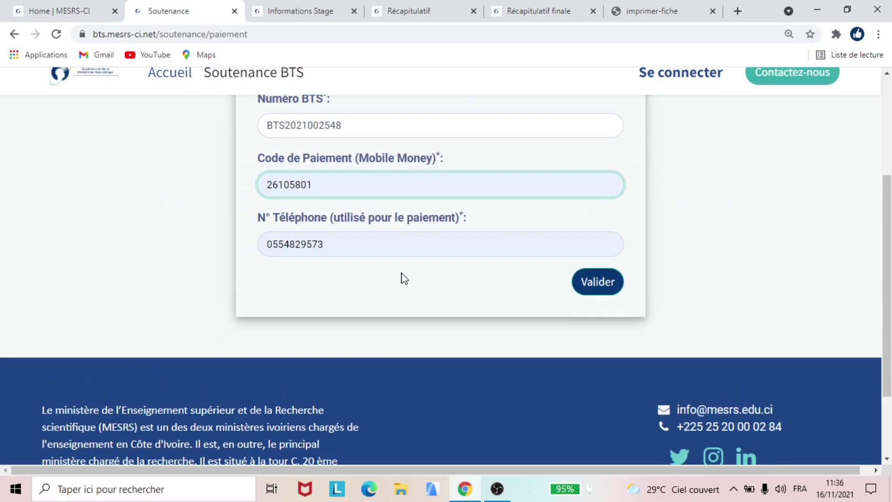
{"action": "scroll", "coordinate": [405, 279], "scroll_direction": "up", "scroll_amount": 4}
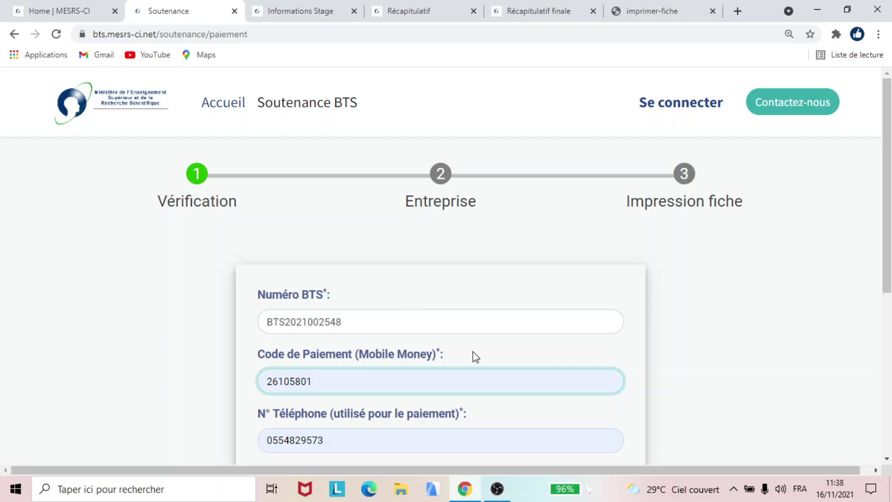
{"action": "scroll", "coordinate": [455, 339], "scroll_direction": "down", "scroll_amount": 5}
{"action": "scroll", "coordinate": [456, 338], "scroll_direction": "up", "scroll_amount": 5}
{"action": "scroll", "coordinate": [404, 371], "scroll_direction": "down", "scroll_amount": 5}
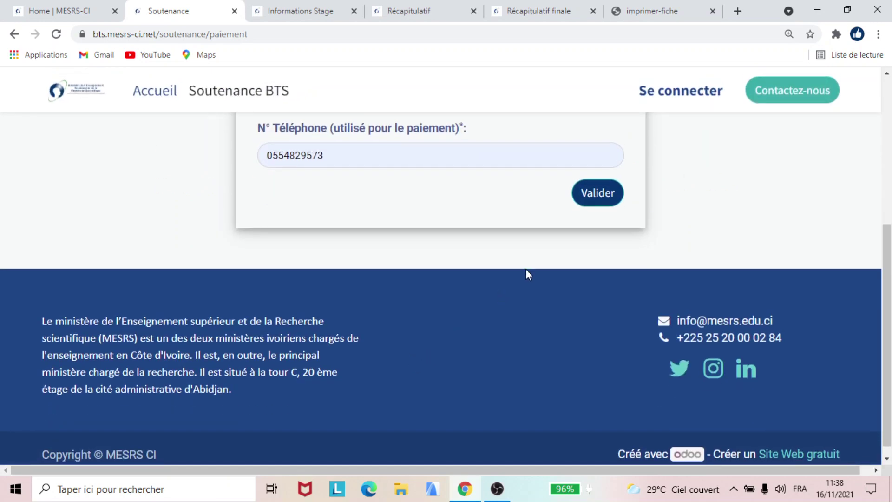
- Validate the verification form and bring up the internship information form of the Entreprise stage
{"action": "left_click", "coordinate": [600, 193]}
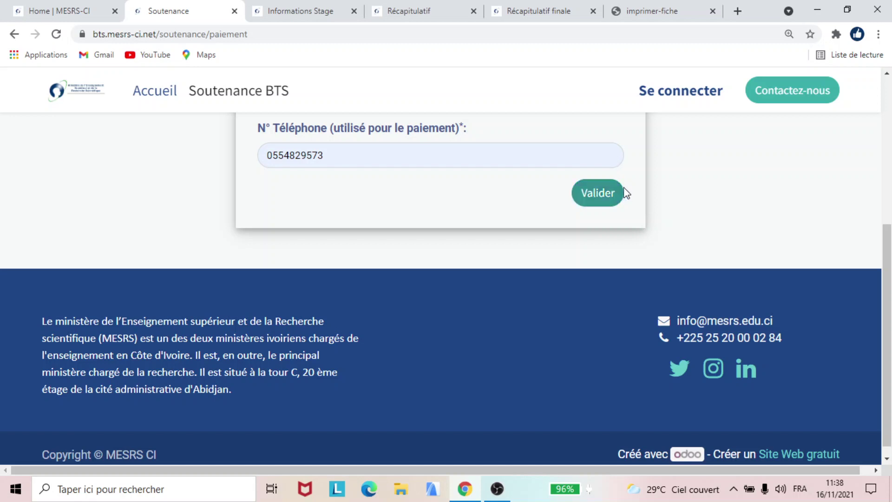
{"action": "left_click", "coordinate": [293, 11]}
{"action": "scroll", "coordinate": [311, 281], "scroll_direction": "up", "scroll_amount": 3}
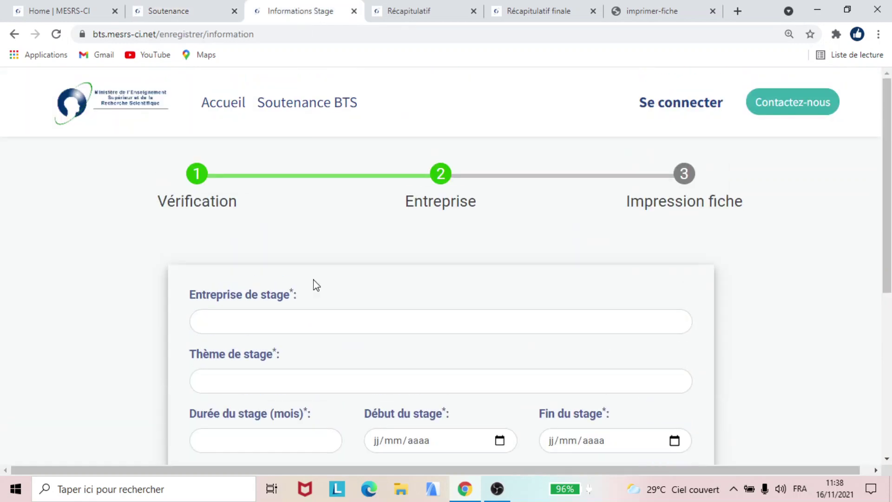
{"action": "scroll", "coordinate": [313, 283], "scroll_direction": "down", "scroll_amount": 3}
{"action": "scroll", "coordinate": [317, 288], "scroll_direction": "up", "scroll_amount": 3}
{"action": "scroll", "coordinate": [274, 237], "scroll_direction": "down", "scroll_amount": 3}
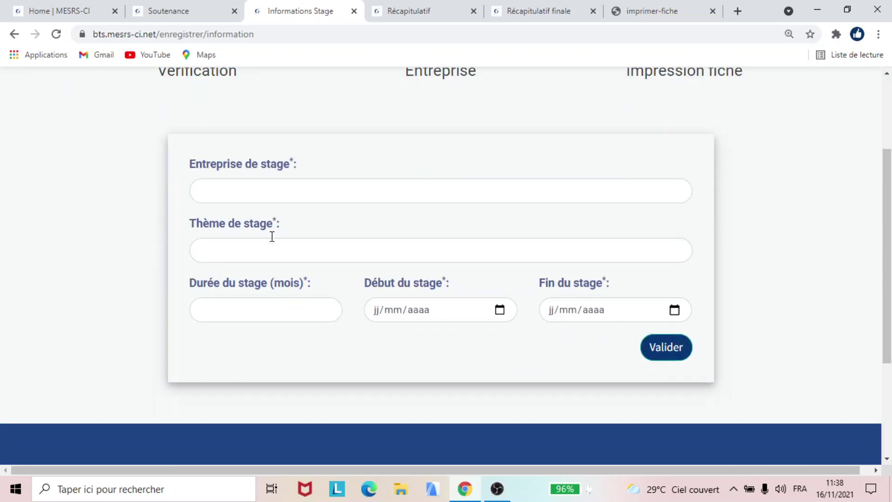
- Fill in SELTRIX as the internship company and CONSTRUCTION DE LA CLOTURE DU COLLEGE CI-ENERGIE SOUBRE as the theme
{"action": "left_click", "coordinate": [294, 193]}
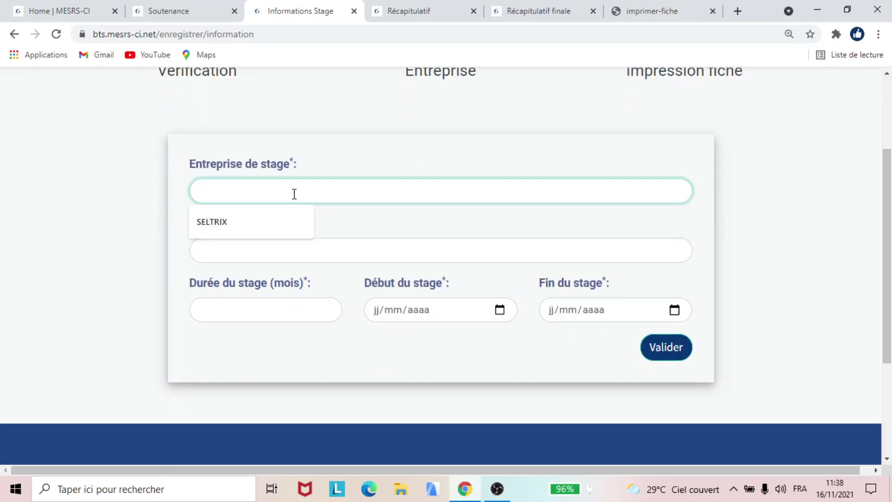
{"action": "left_click", "coordinate": [265, 226]}
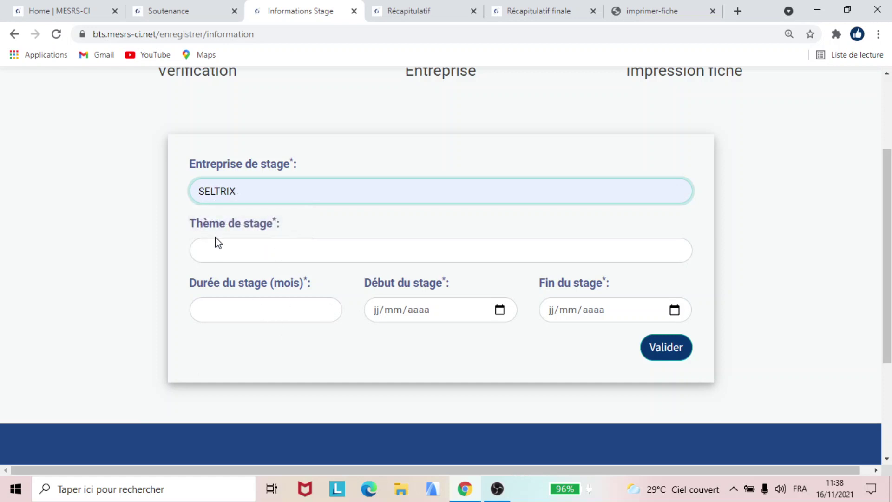
{"action": "left_click", "coordinate": [231, 245]}
{"action": "left_click", "coordinate": [239, 286]}
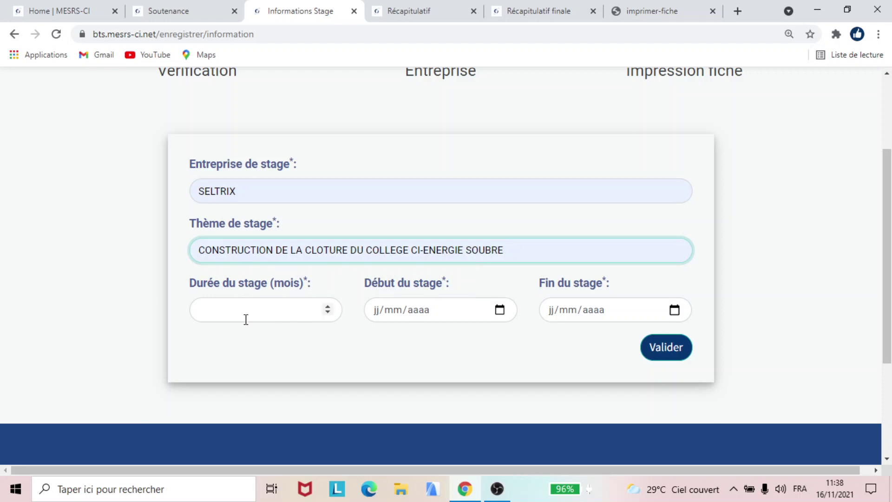
- Set the internship duration to 3 months
{"action": "left_click", "coordinate": [250, 301]}
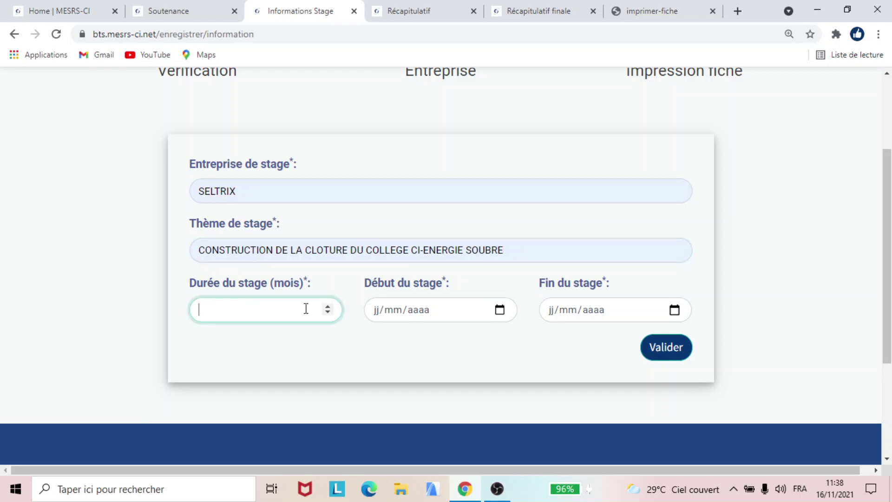
{"action": "type", "text": "3"}
{"action": "left_click", "coordinate": [290, 356]}
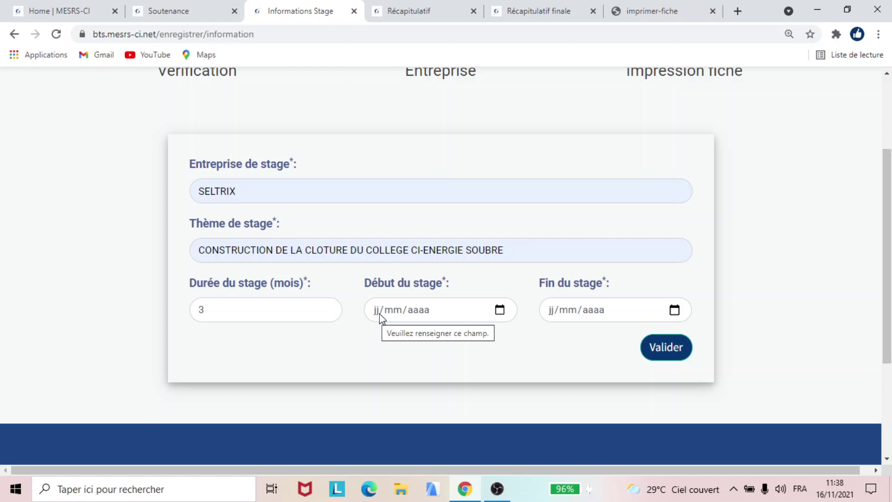
- Set the internship start date to 12/11/2020
{"action": "left_click", "coordinate": [500, 311]}
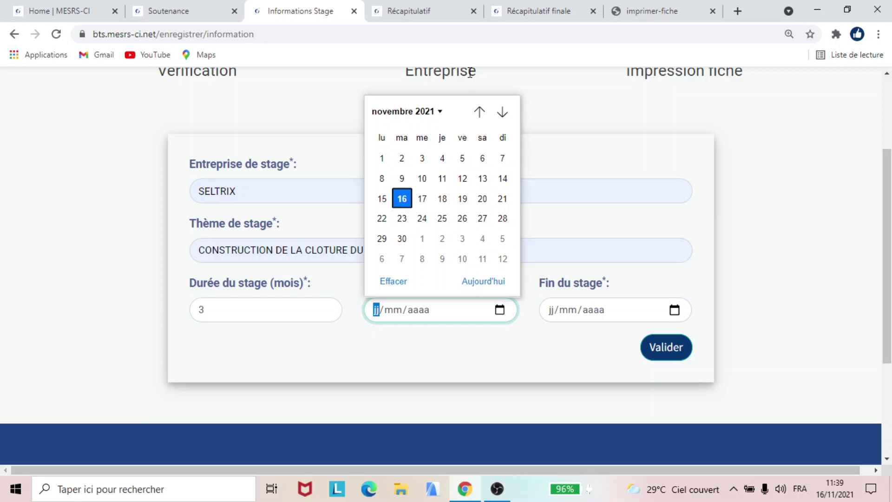
{"action": "left_click", "coordinate": [441, 113]}
{"action": "scroll", "coordinate": [432, 139], "scroll_direction": "up", "scroll_amount": 1}
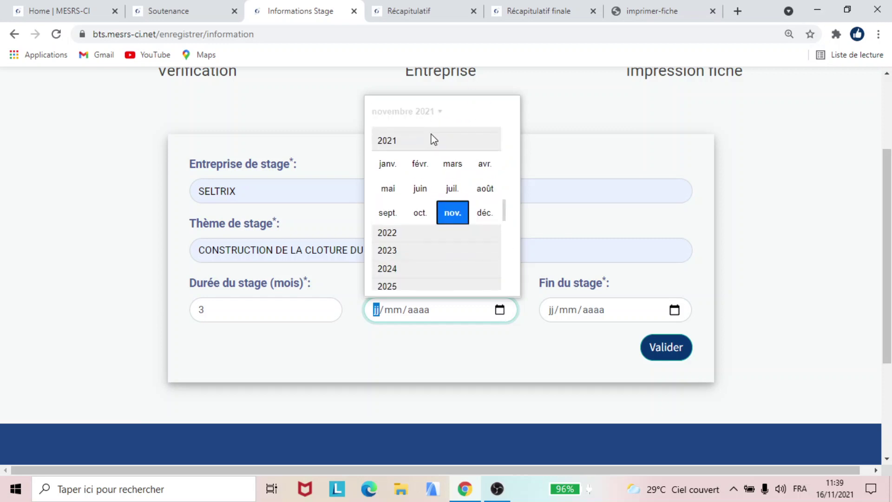
{"action": "left_click", "coordinate": [411, 133]}
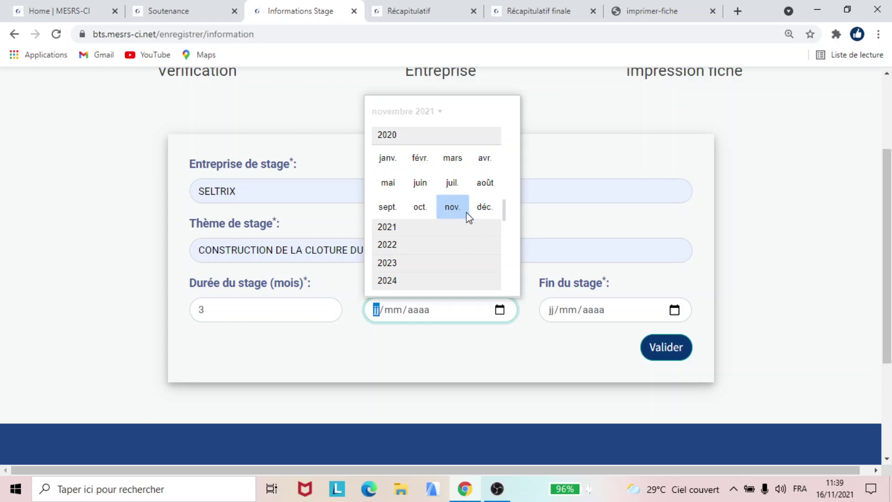
{"action": "left_click", "coordinate": [453, 209]}
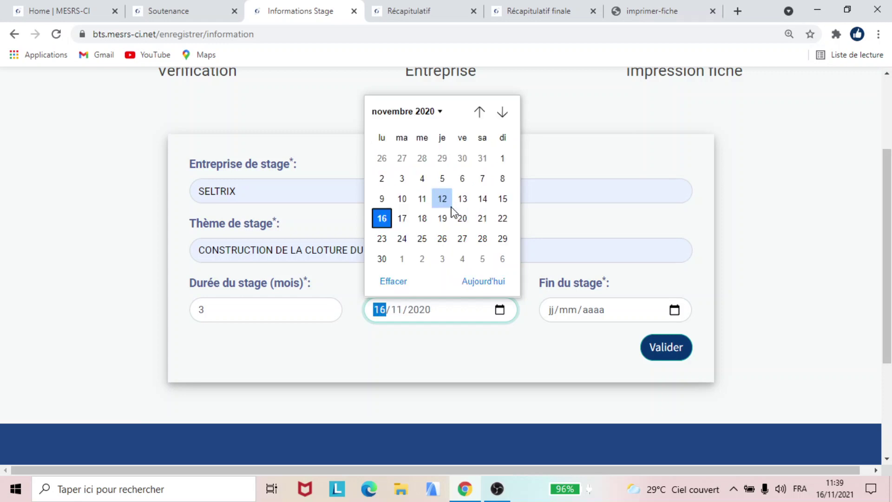
{"action": "left_click", "coordinate": [443, 197]}
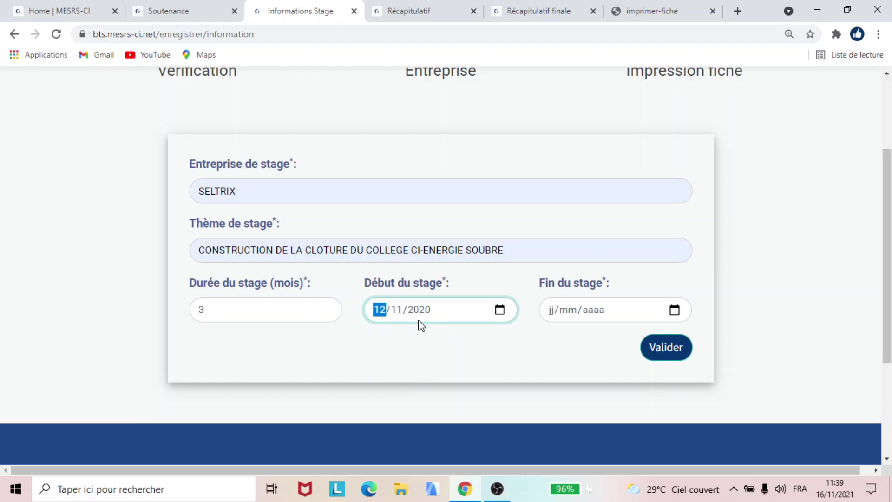
- Set the internship end date to 17/02/2021
{"action": "left_click", "coordinate": [551, 314]}
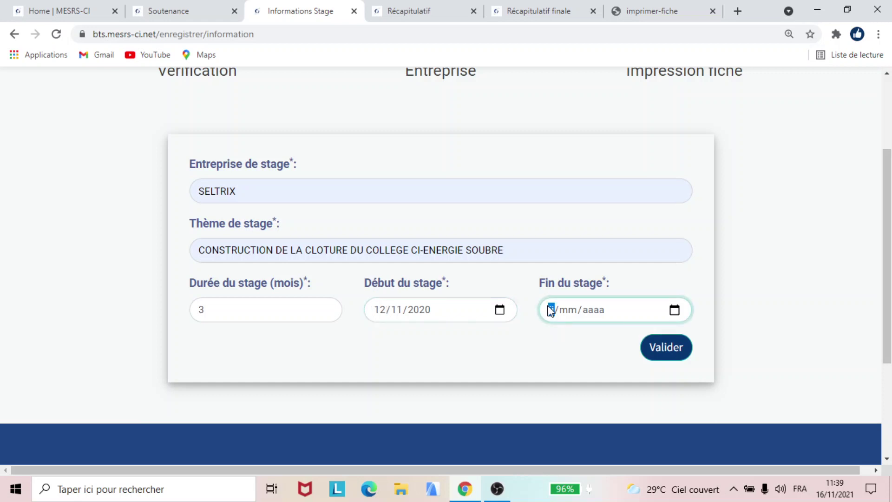
{"action": "left_click", "coordinate": [674, 310]}
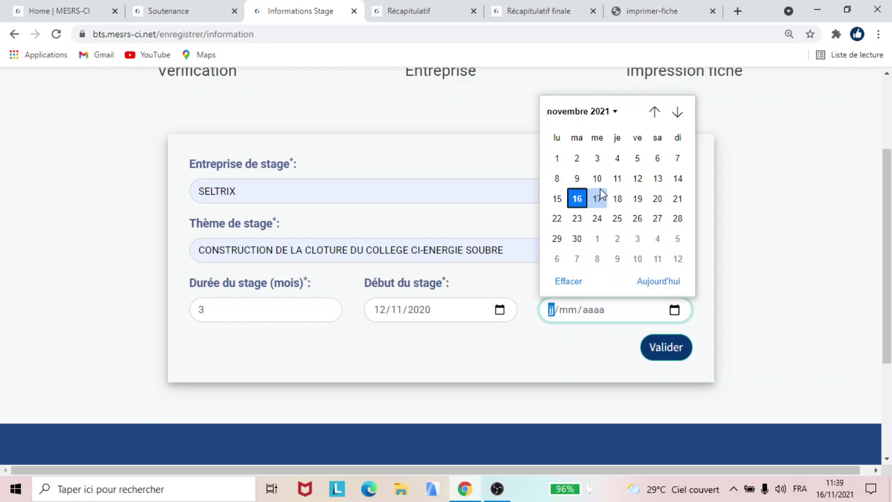
{"action": "left_click", "coordinate": [656, 112]}
{"action": "left_click", "coordinate": [659, 113]}
{"action": "left_click", "coordinate": [659, 113]}
{"action": "left_click", "coordinate": [660, 114]}
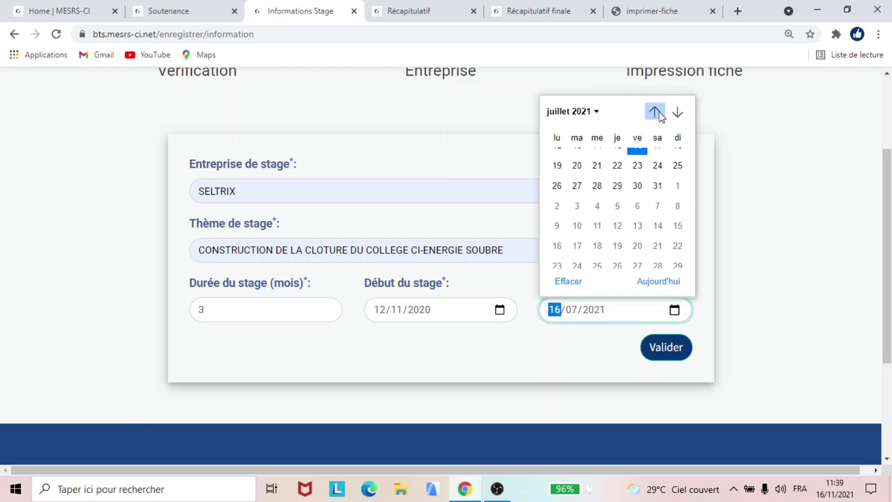
{"action": "left_click", "coordinate": [659, 113]}
{"action": "left_click", "coordinate": [659, 113]}
{"action": "left_click", "coordinate": [659, 114]}
{"action": "left_click", "coordinate": [660, 113]}
{"action": "left_click", "coordinate": [659, 113]}
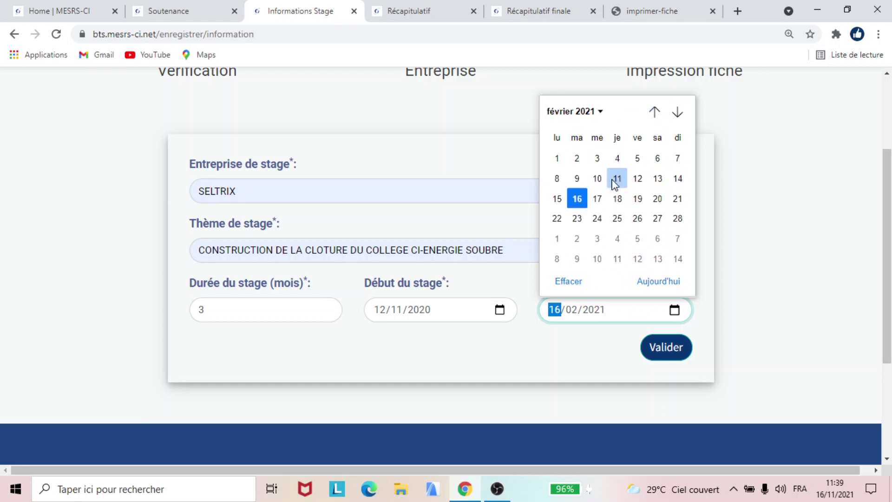
{"action": "left_click", "coordinate": [596, 199]}
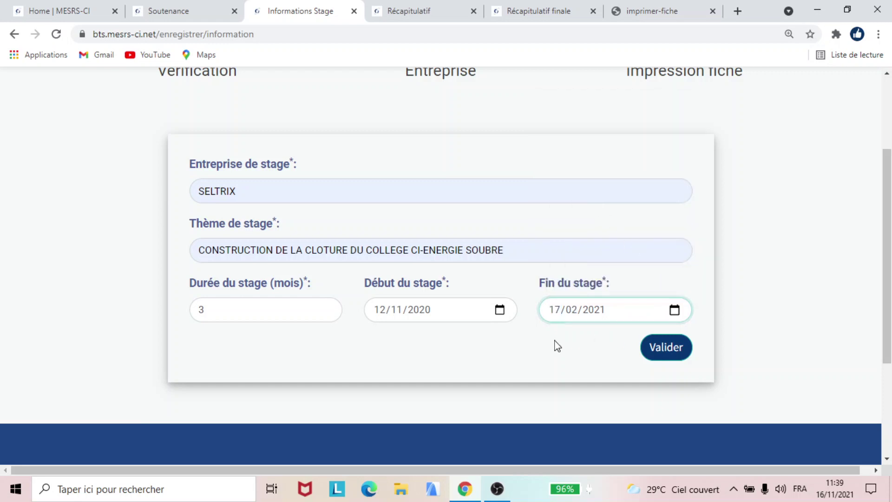
{"action": "left_click", "coordinate": [541, 351]}
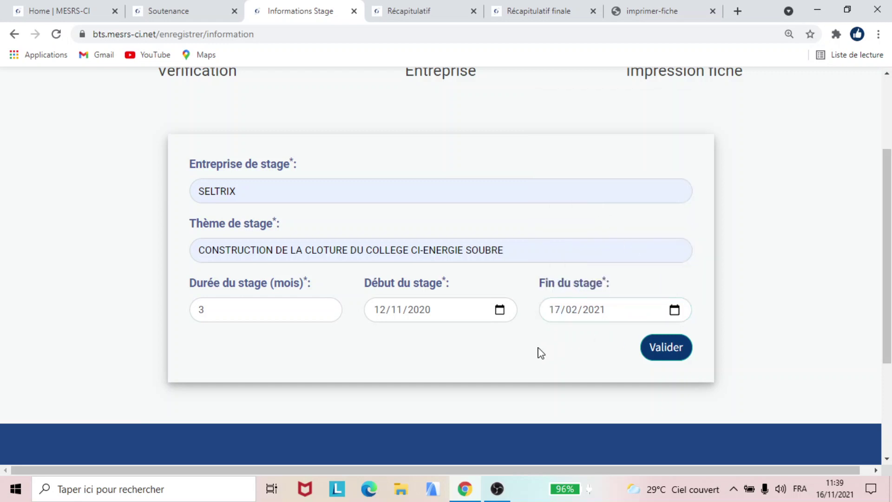
- Validate the completed internship information form and check its entries
{"action": "left_click", "coordinate": [655, 348]}
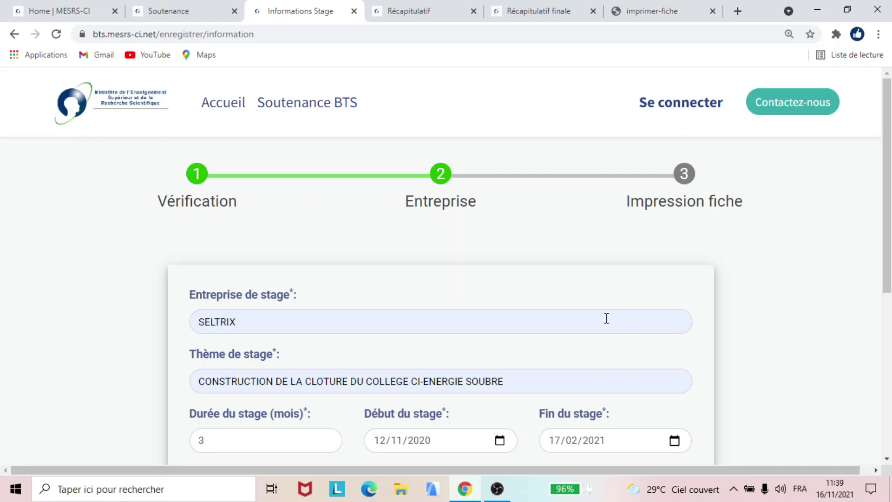
{"action": "scroll", "coordinate": [606, 320], "scroll_direction": "down", "scroll_amount": 3}
{"action": "scroll", "coordinate": [609, 320], "scroll_direction": "up", "scroll_amount": 3}
{"action": "scroll", "coordinate": [609, 293], "scroll_direction": "down", "scroll_amount": 3}
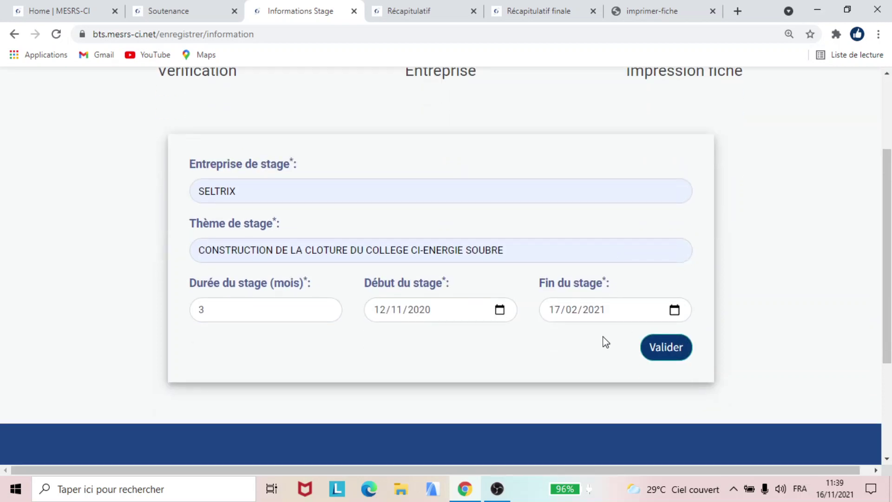
{"action": "scroll", "coordinate": [604, 344], "scroll_direction": "up", "scroll_amount": 3}
- Open the Récapitulatif page and review the internship details and the options to modify information or print the registration form
{"action": "left_click", "coordinate": [424, 7]}
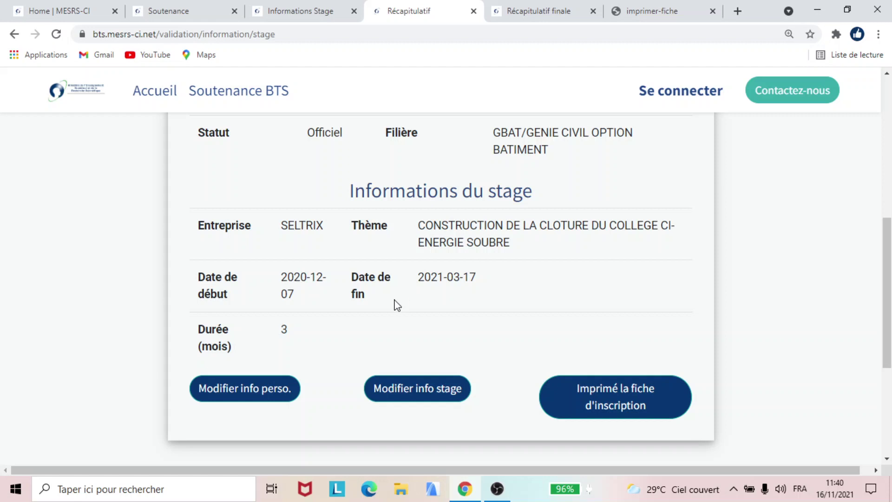
{"action": "left_click", "coordinate": [223, 398]}
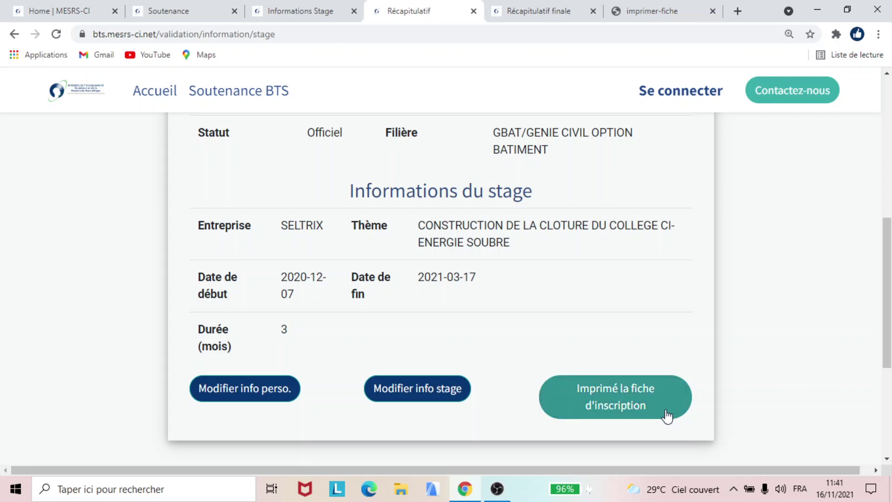
{"action": "left_click", "coordinate": [551, 404]}
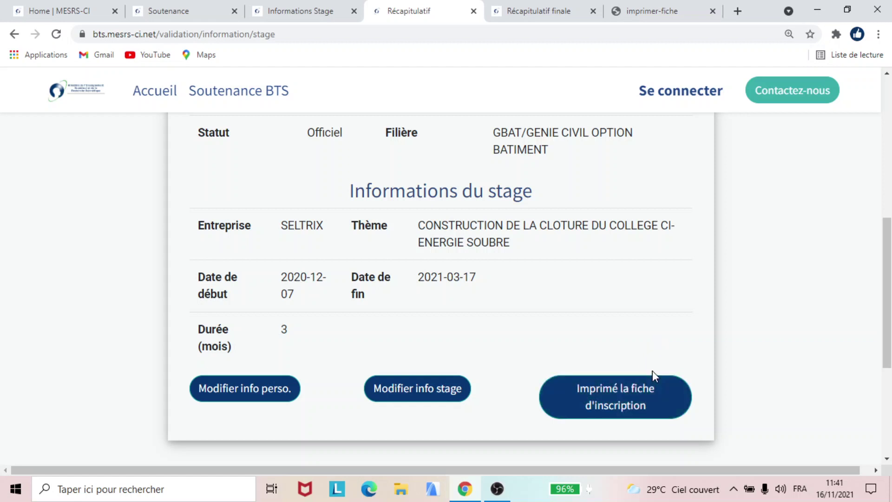
- Open the imprimer-fiche document and examine the registration form and the intern evaluation sheet with its grading criteria
{"action": "left_click", "coordinate": [638, 6]}
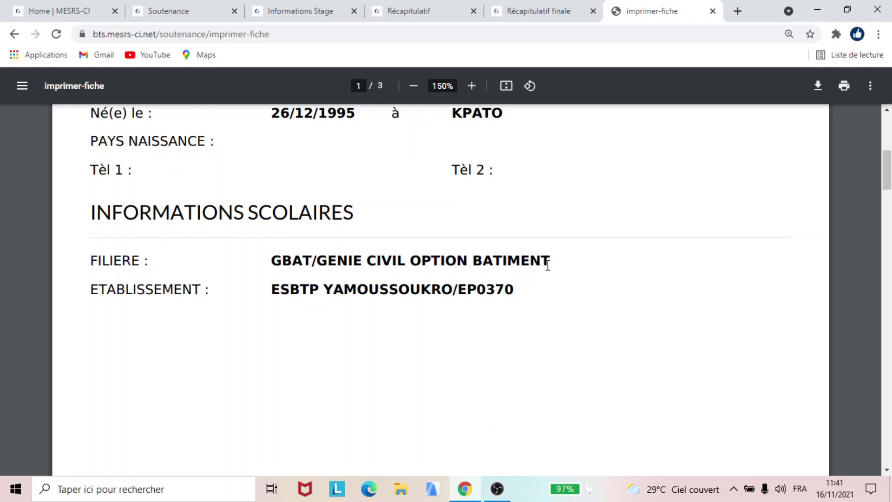
{"action": "scroll", "coordinate": [568, 257], "scroll_direction": "down", "scroll_amount": 15}
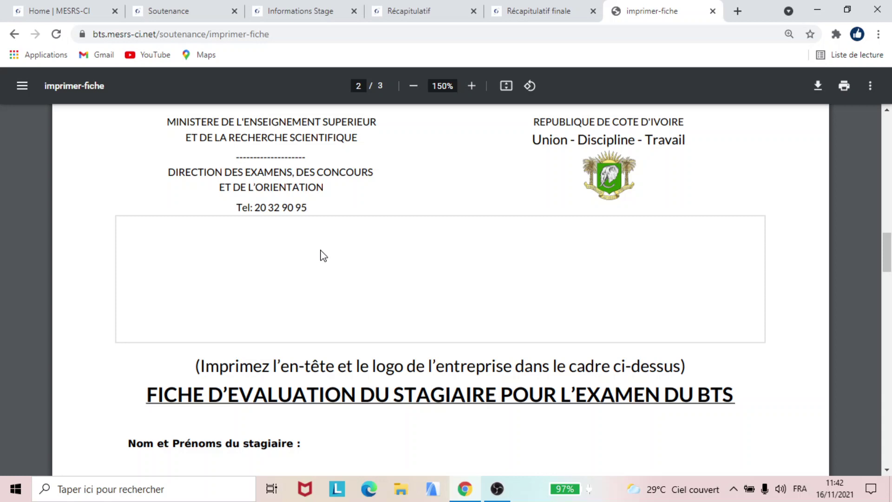
{"action": "scroll", "coordinate": [483, 262], "scroll_direction": "down", "scroll_amount": 3}
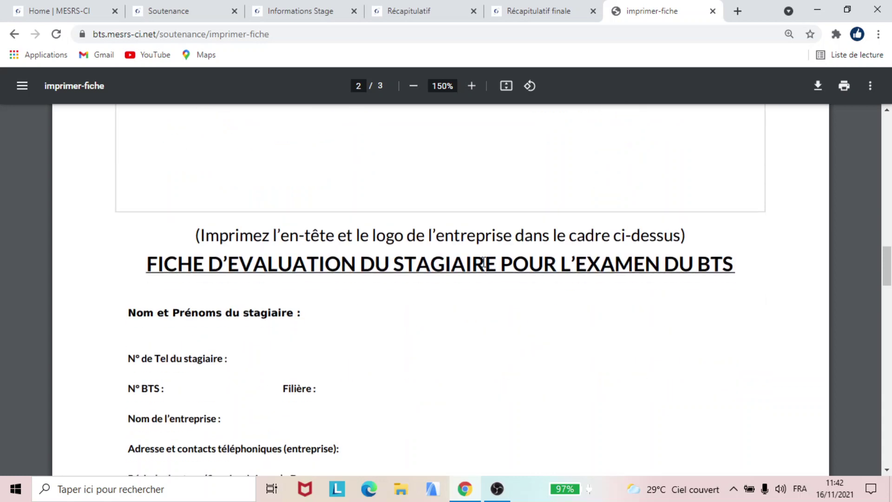
{"action": "scroll", "coordinate": [483, 263], "scroll_direction": "down", "scroll_amount": 3}
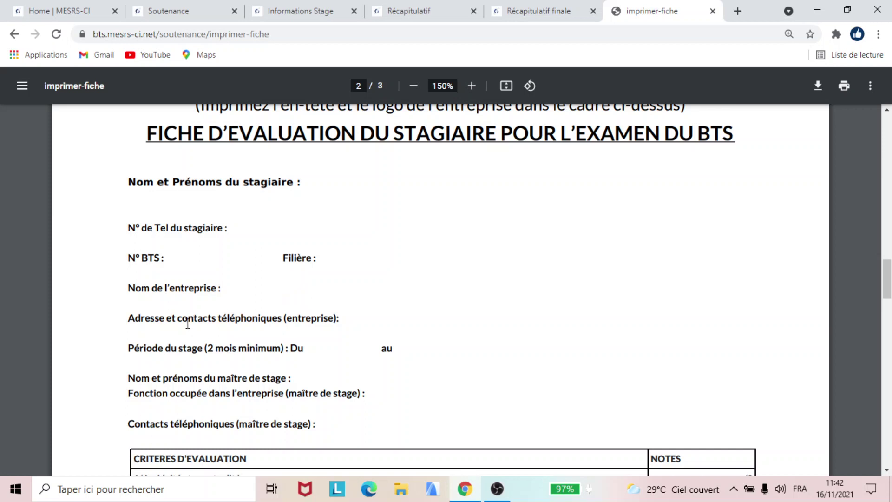
{"action": "scroll", "coordinate": [251, 311], "scroll_direction": "down", "scroll_amount": 3}
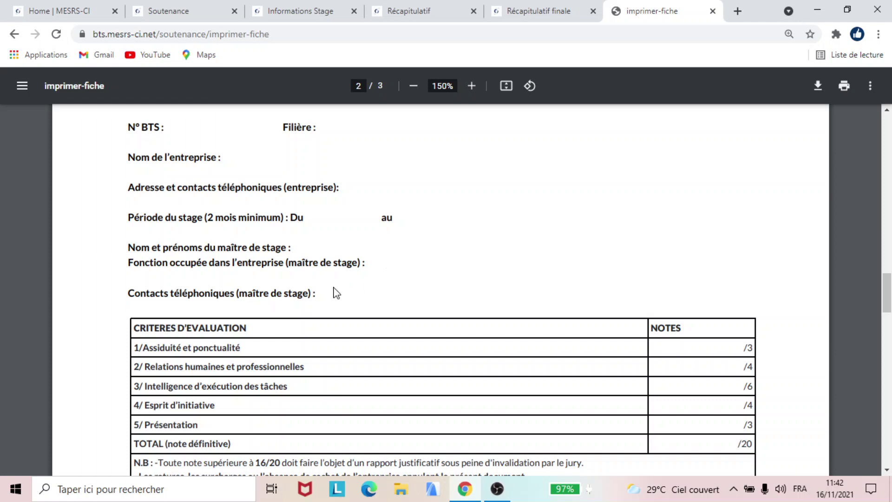
{"action": "scroll", "coordinate": [346, 274], "scroll_direction": "down", "scroll_amount": 3}
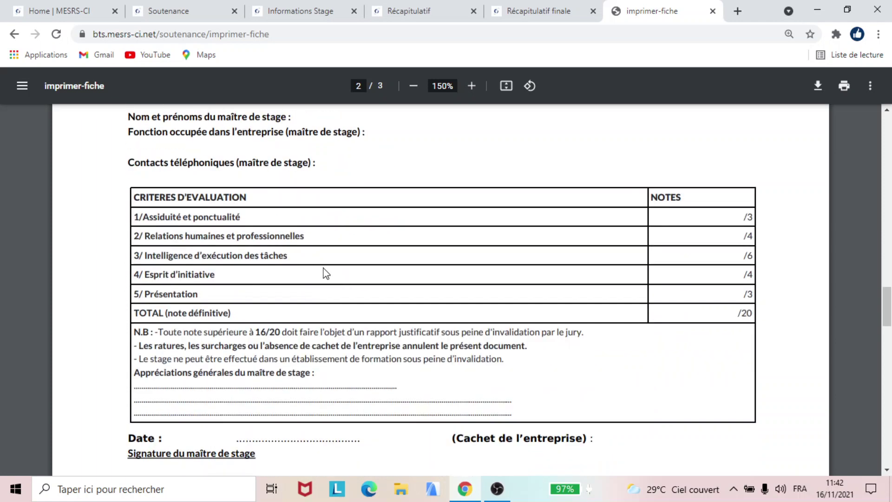